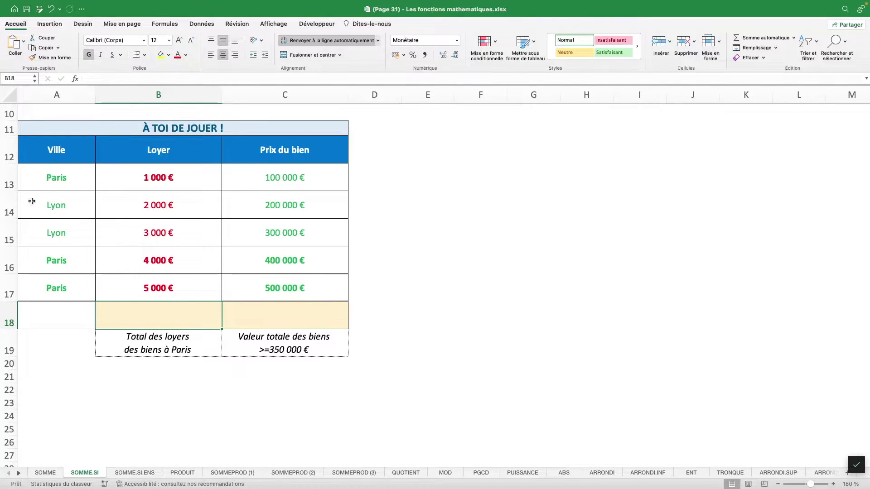
- Enter =SOMME.SI(A13:A17;"Paris";B13:B17) in B18 to total the Paris rents, giving 10 000 €
left_click_drag(47, 185, 56, 286)
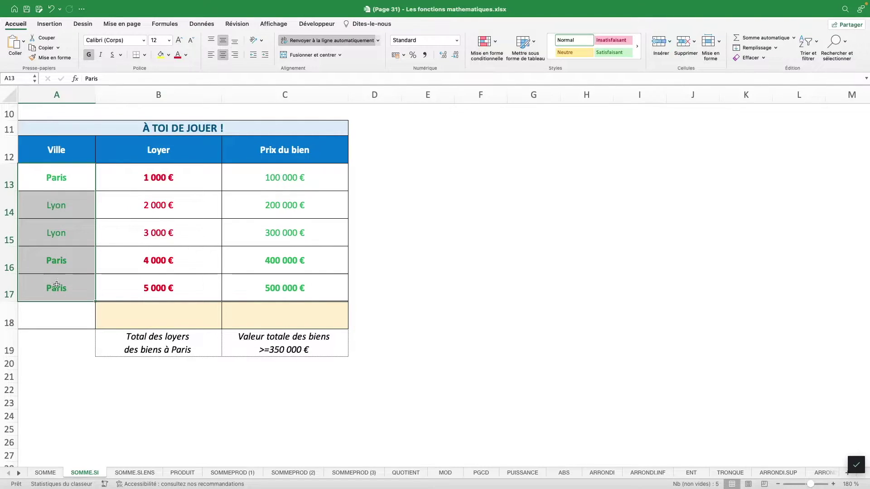
left_click(140, 313)
type("=somme")
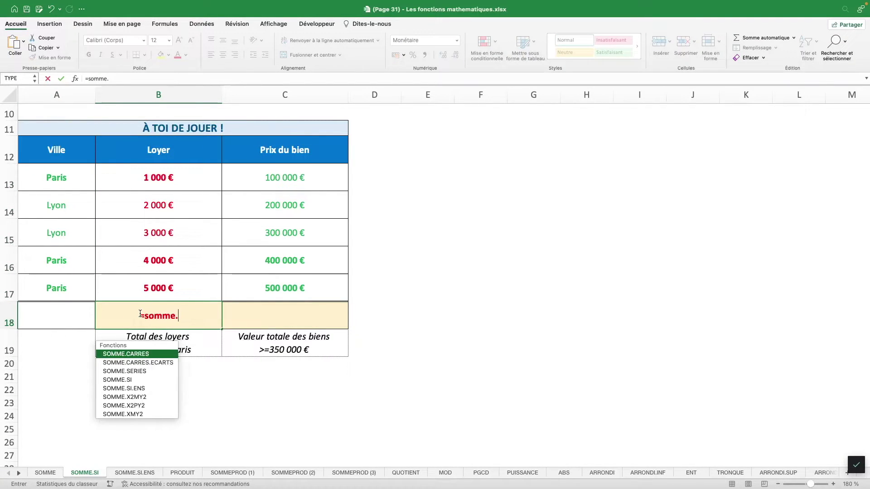
type(".si(")
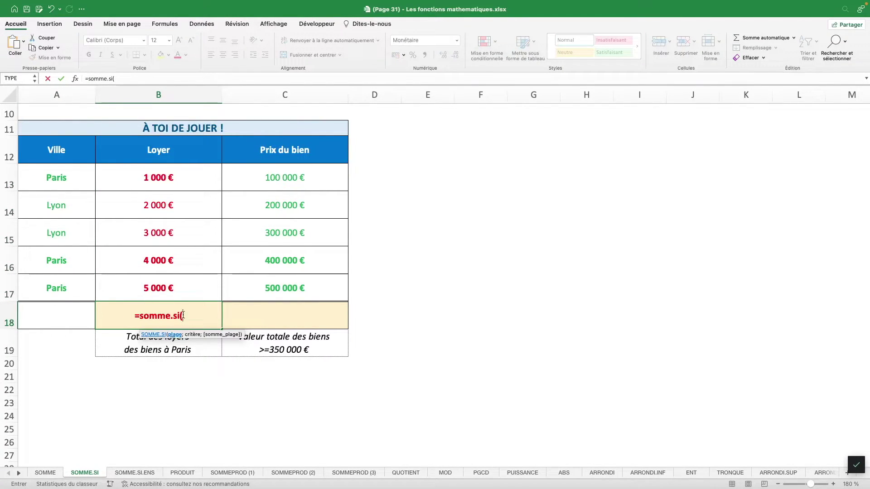
left_click(182, 76)
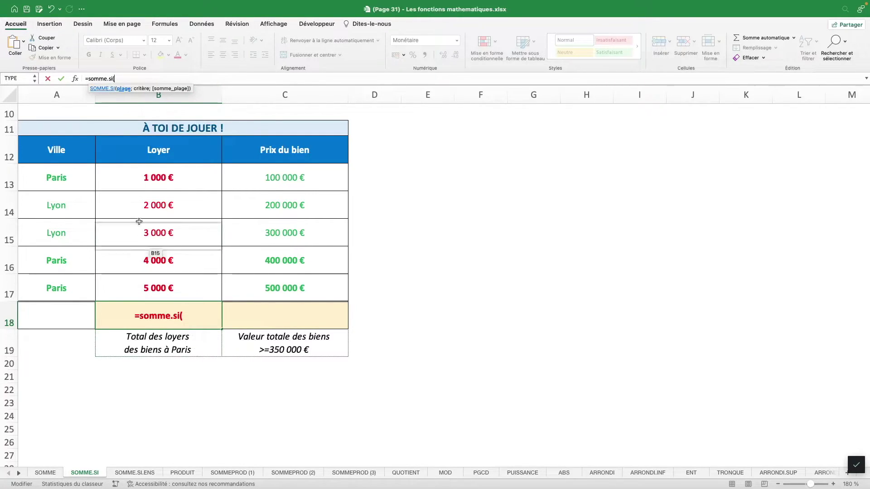
left_click_drag(69, 172, 72, 290)
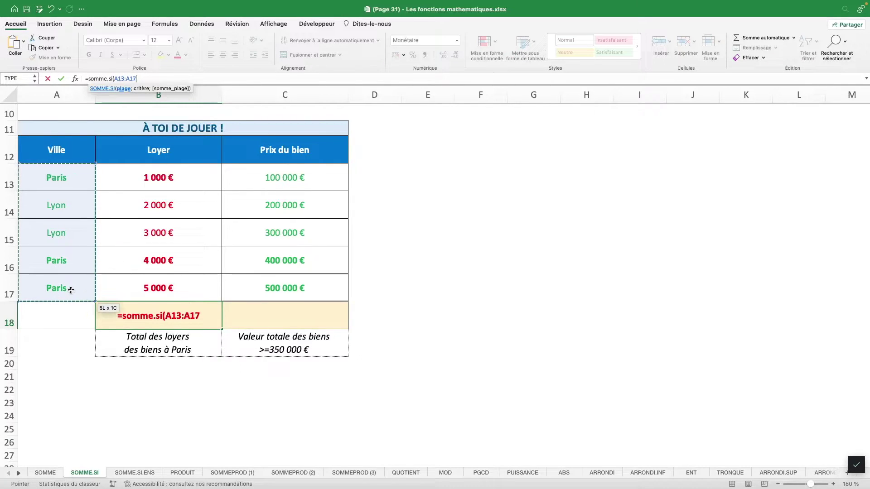
type(";")
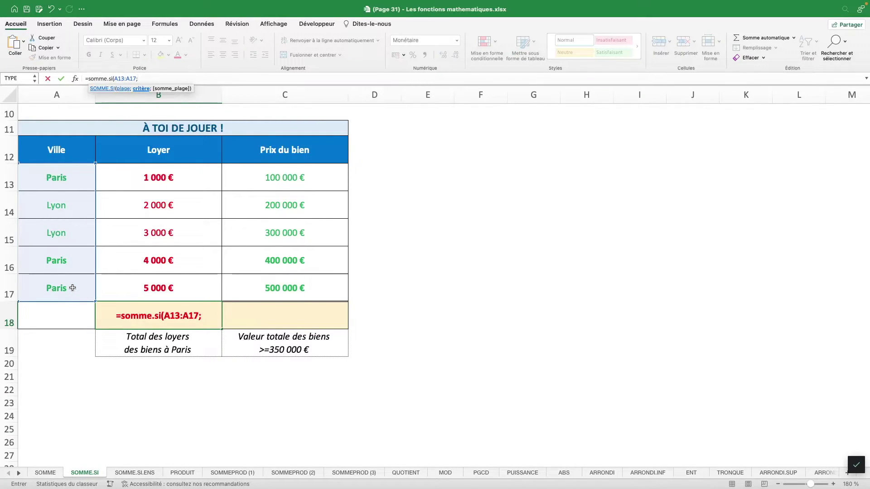
type("\"Paris\"")
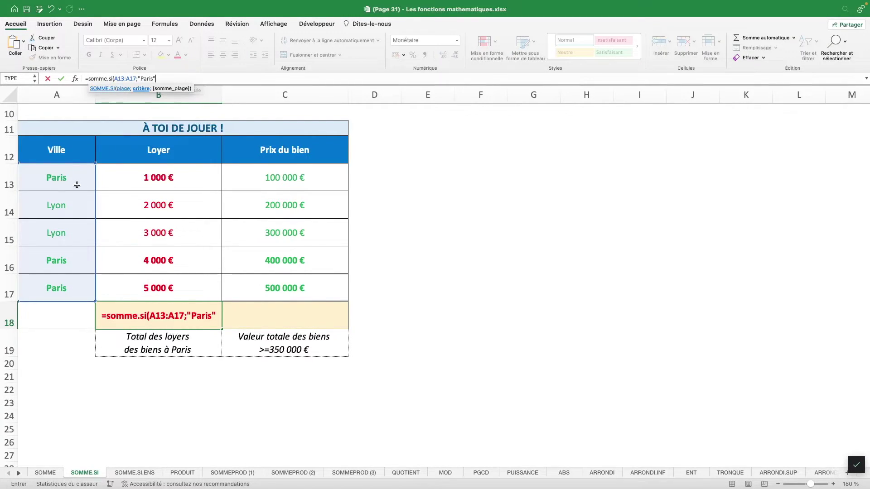
type(";")
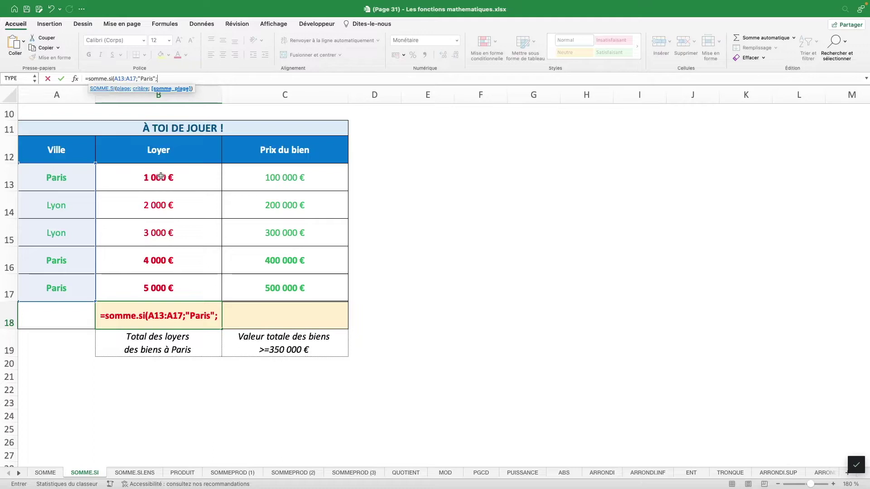
left_click_drag(161, 176, 173, 287)
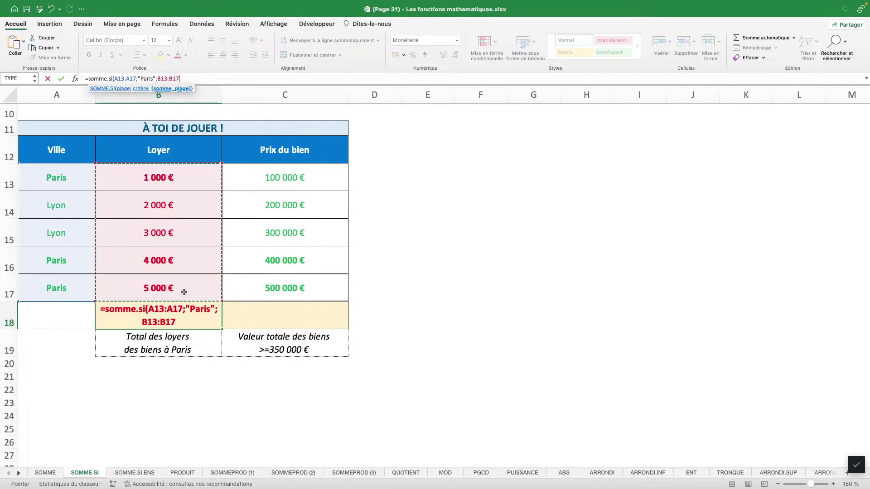
type(")")
key("Return")
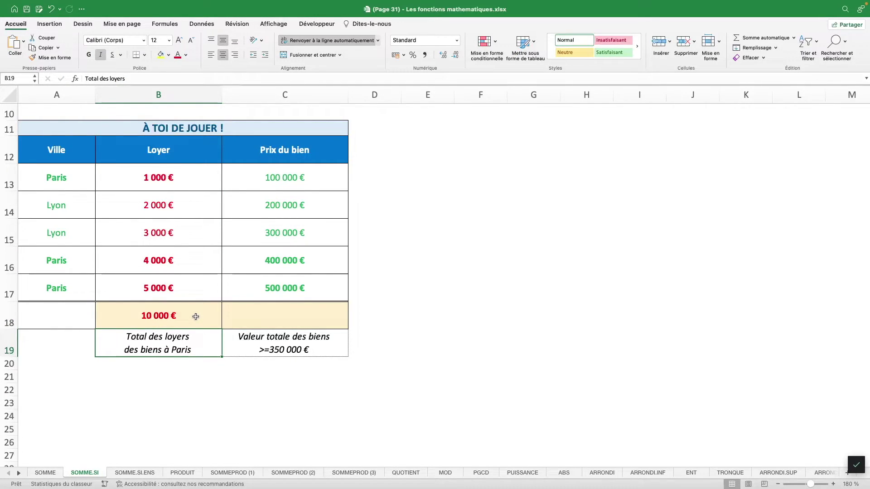
- Start a SOMME.SI formula in C18 over C13:C17 with the criterion ">=350000"
left_click_drag(56, 179, 59, 283)
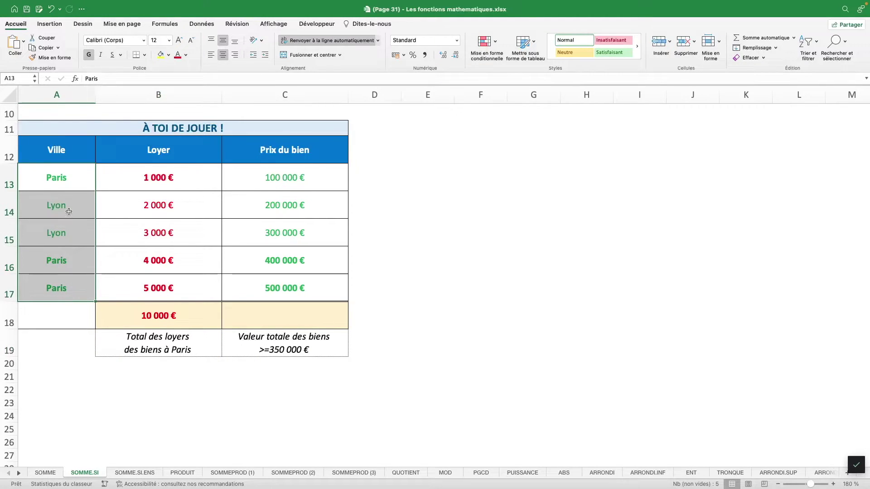
left_click(307, 315)
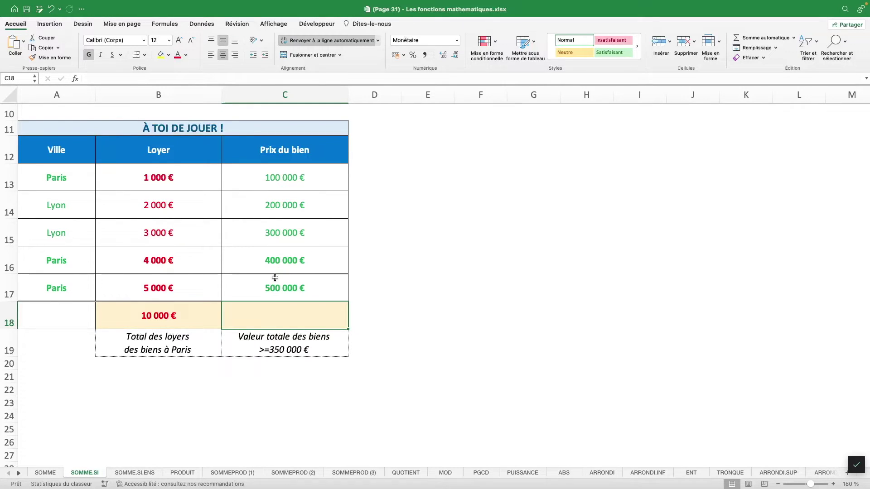
type("=")
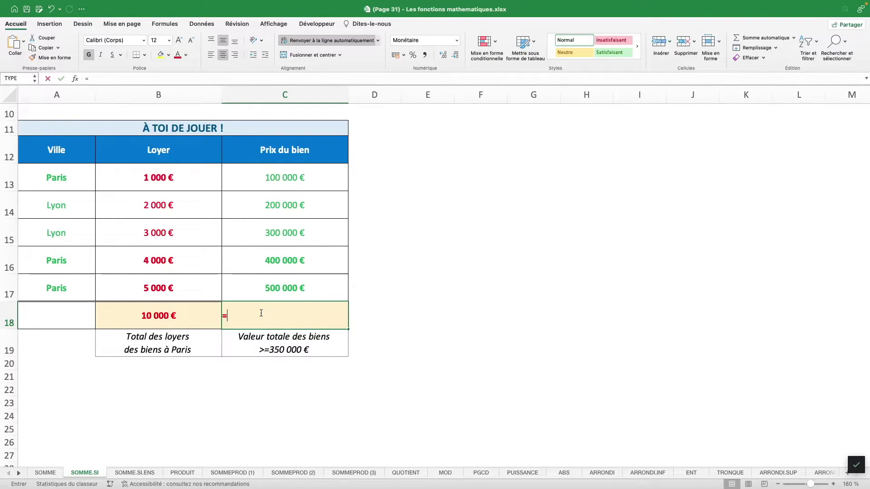
type("somme.si")
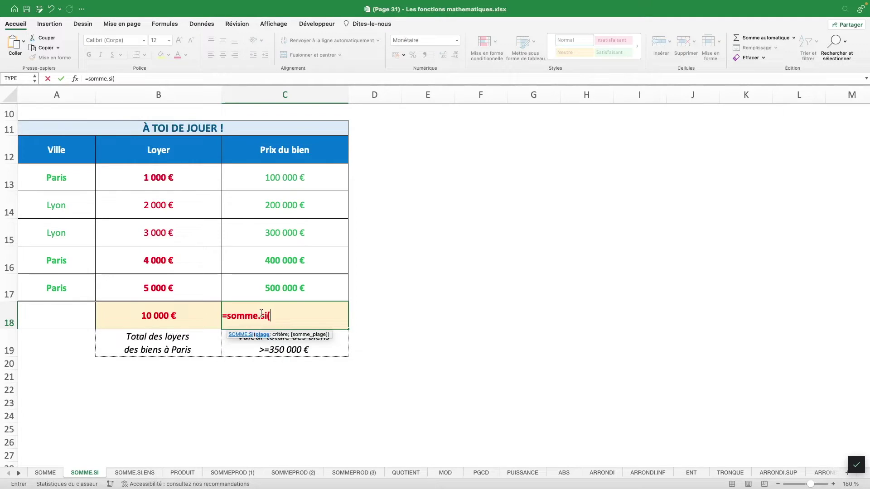
type("(")
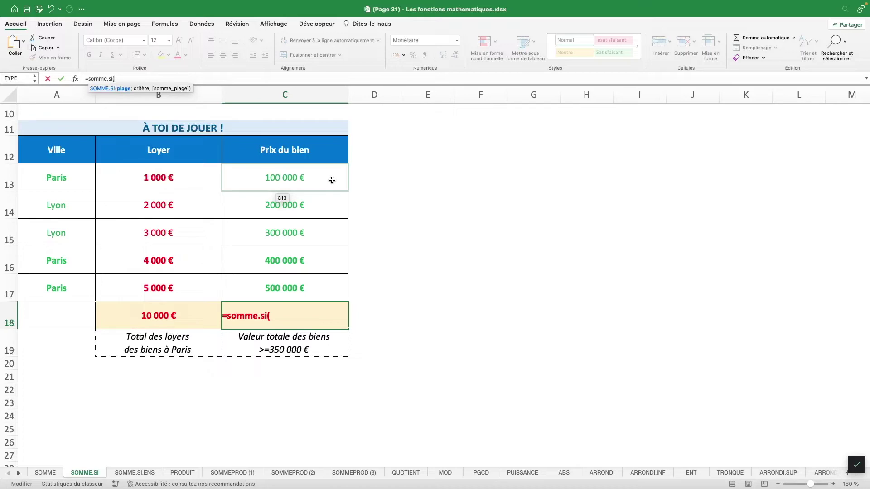
left_click_drag(331, 178, 336, 290)
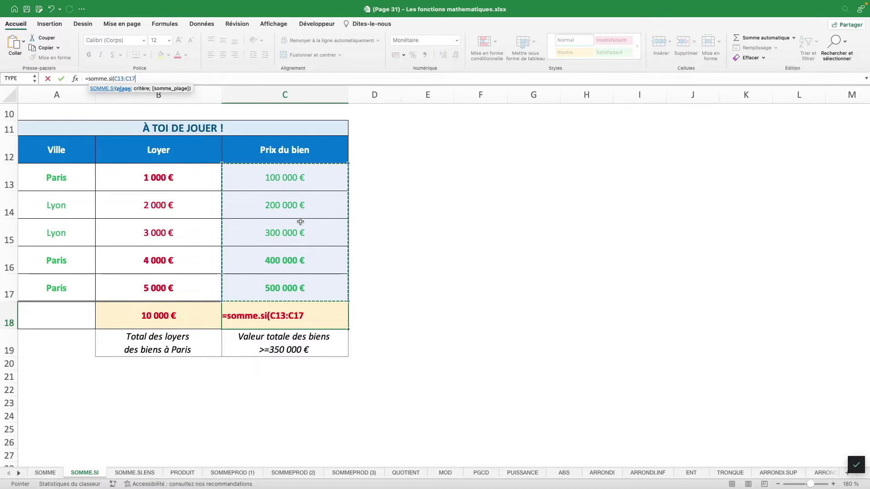
type(";")
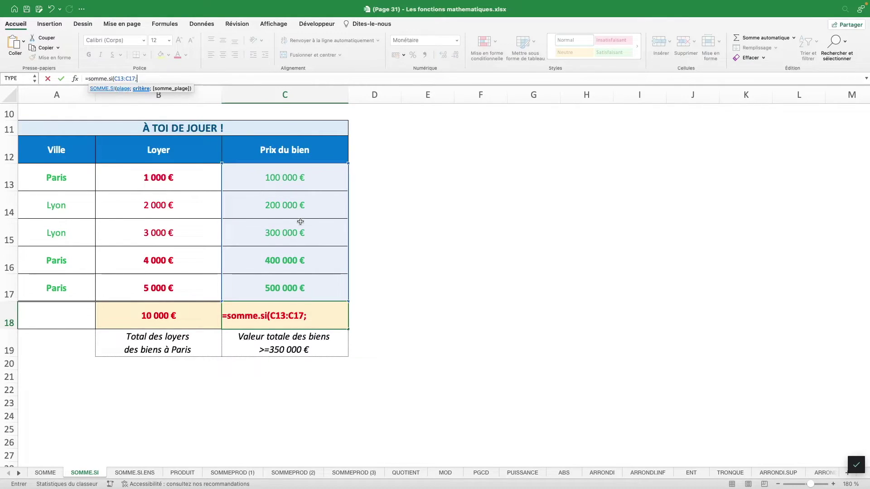
type("\">=350000")
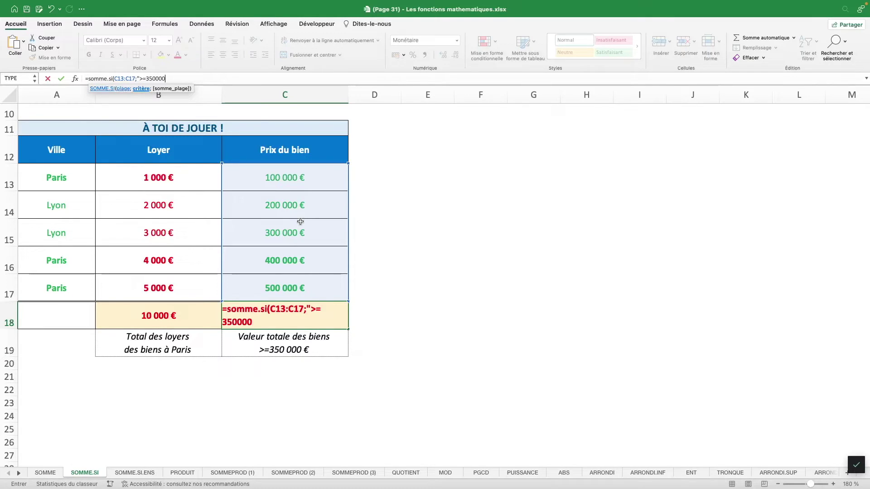
type("\"")
type(";")
left_click_drag(301, 179, 306, 284)
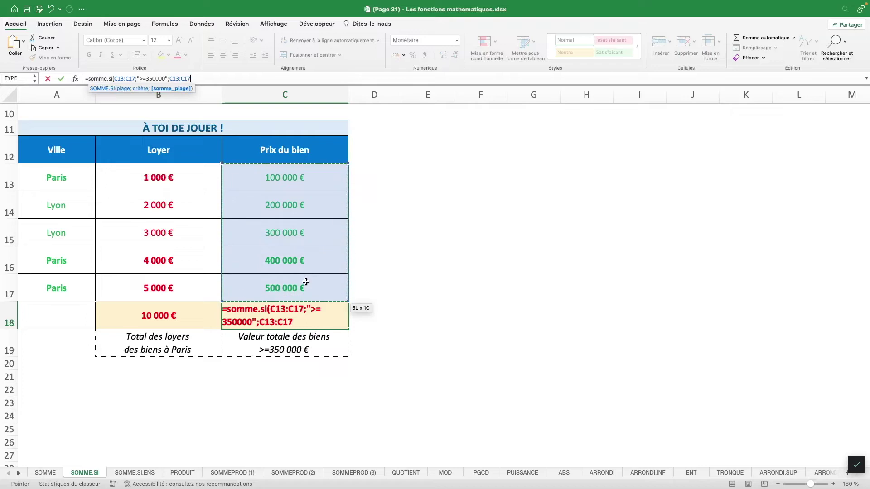
- Remove the redundant sum range, finish the C18 formula and verify the 900 000 € total
left_click_drag(169, 79, 217, 80)
key("BackSpace")
key("BackSpace")
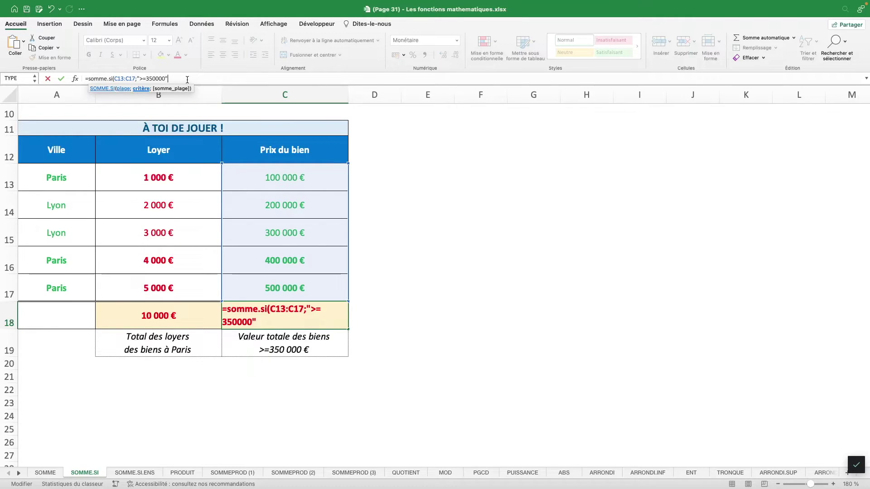
type(")")
key("Return")
key("Up")
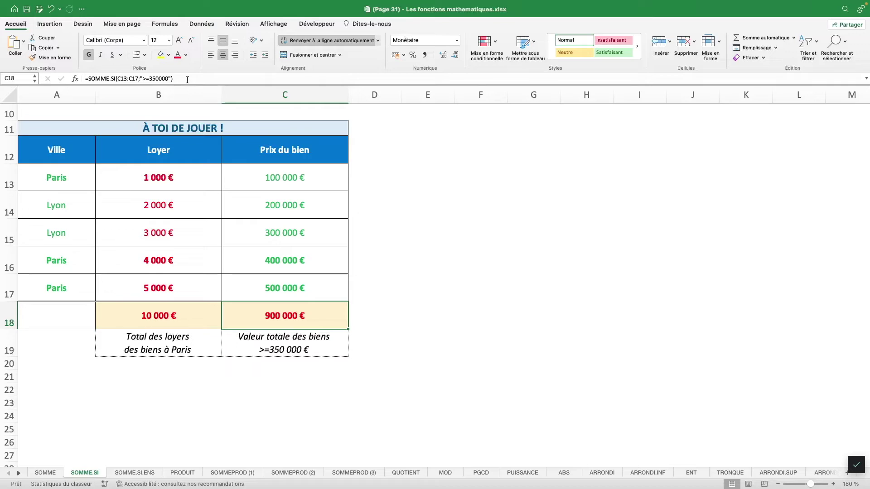
left_click_drag(310, 265, 309, 286)
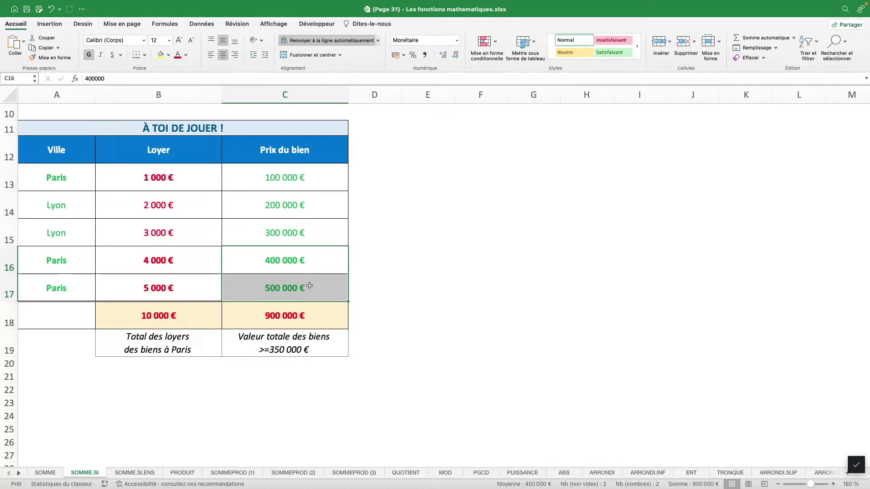
left_click(206, 318)
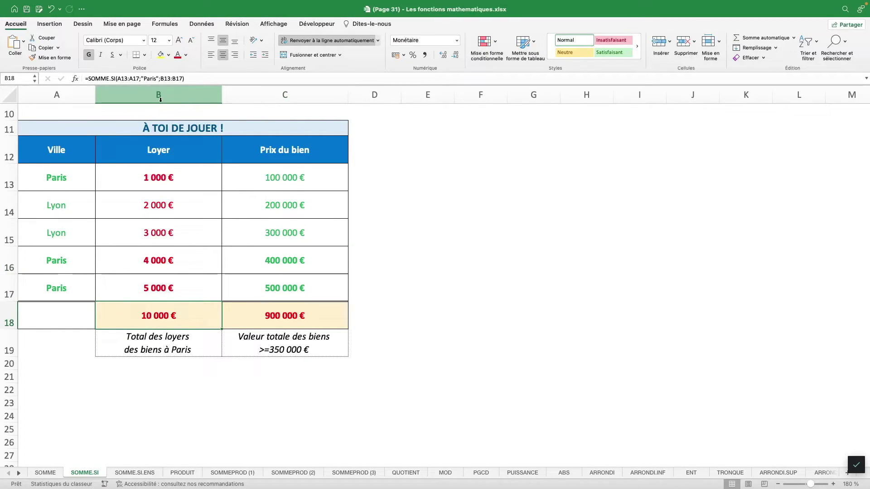
- Replace the "Paris" criterion in B18's formula with a reference to cell A13
left_click(148, 78)
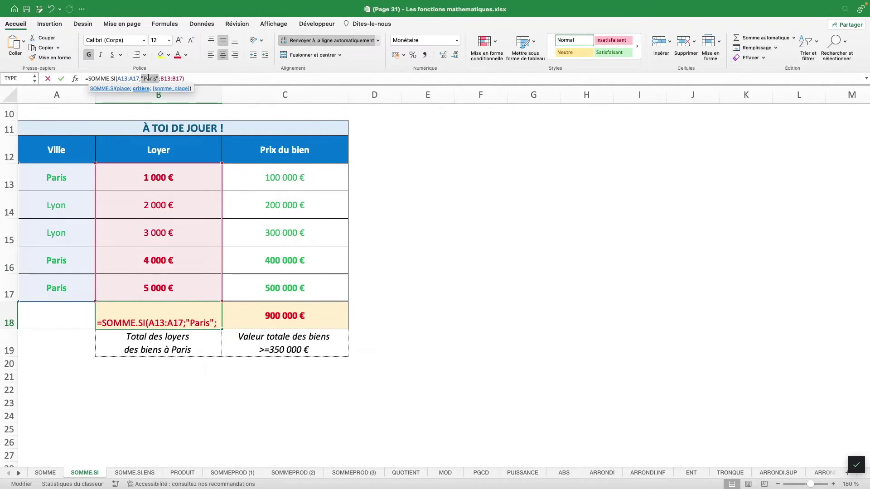
left_click(73, 177)
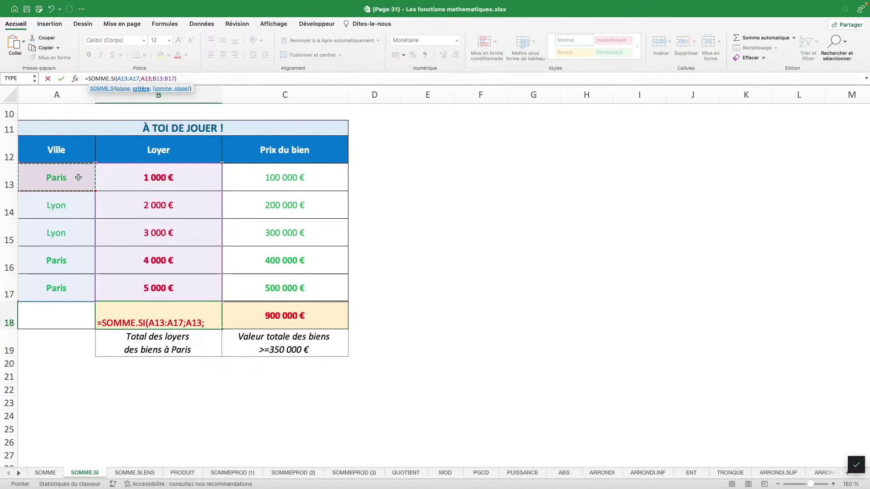
key("Return")
- Change the city in A13 to Lyon and check that B18 recalculates to 6 000 €
left_click(79, 177)
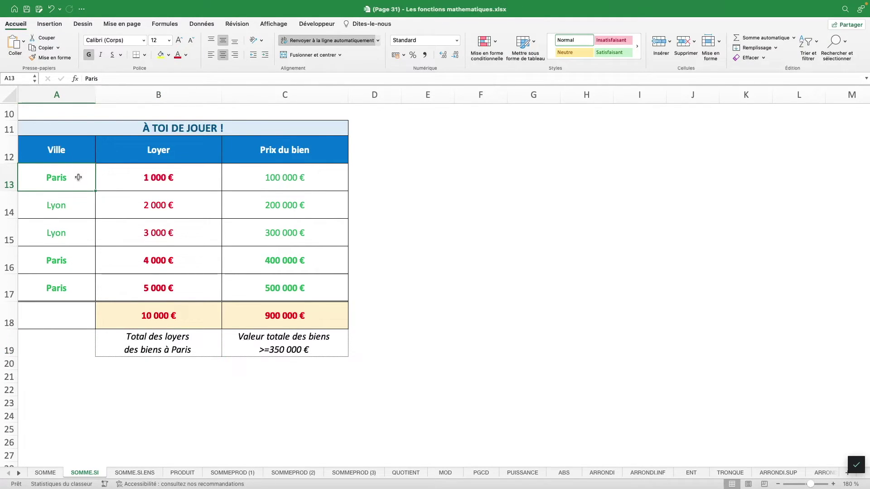
type("Lyo")
key("Return")
left_click(179, 321)
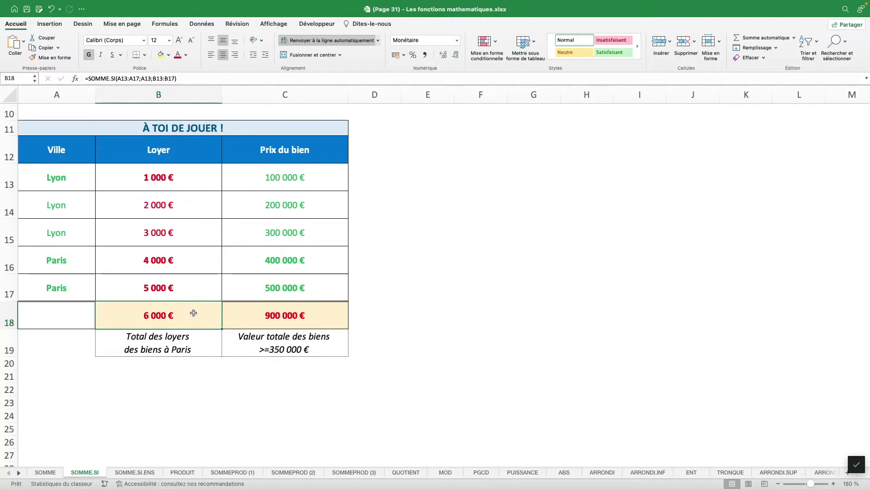
left_click(145, 78)
mouse_move(145, 78)
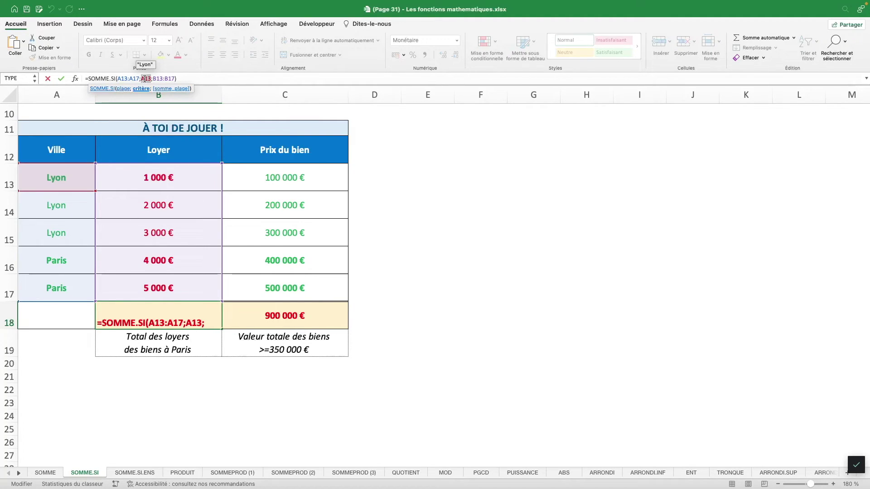
- Put "Paris" back as B18's criterion, giving a 9 000 € rent total
type("\"Pari")
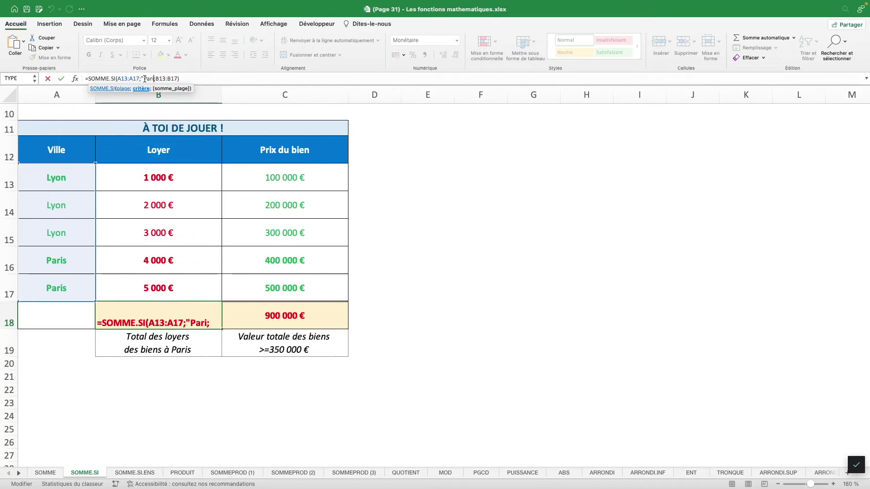
type("s\"")
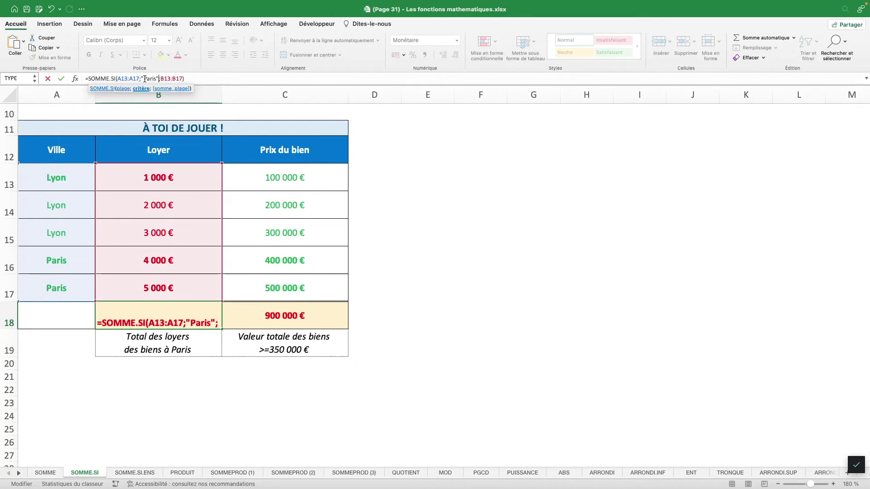
left_click(208, 312)
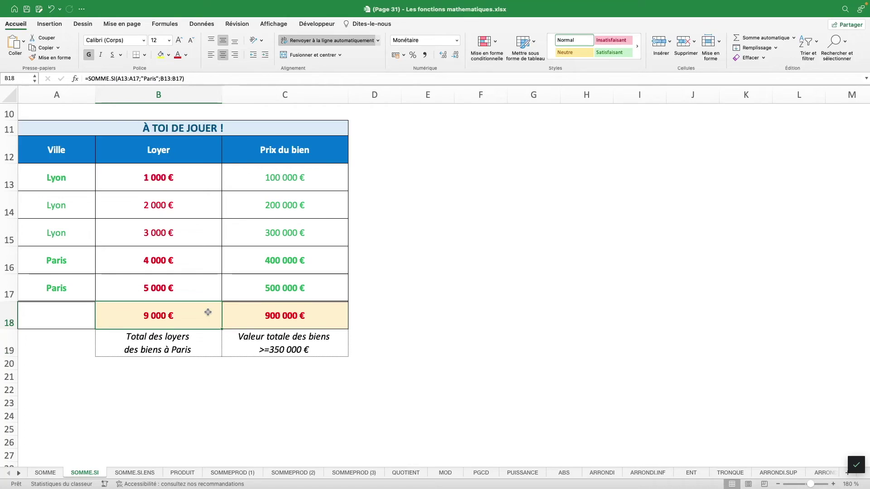